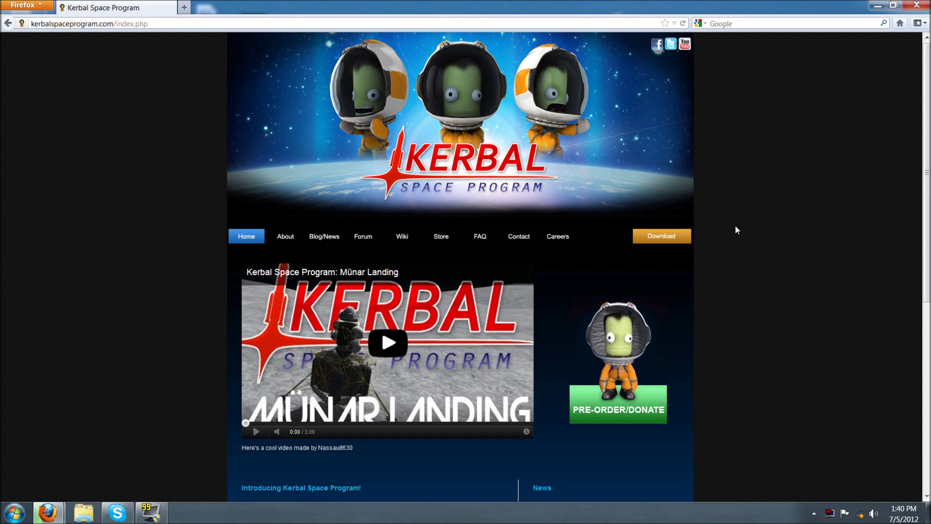
Step: Go to the KSP download page showing Ordering / Donations information
left_click(671, 235)
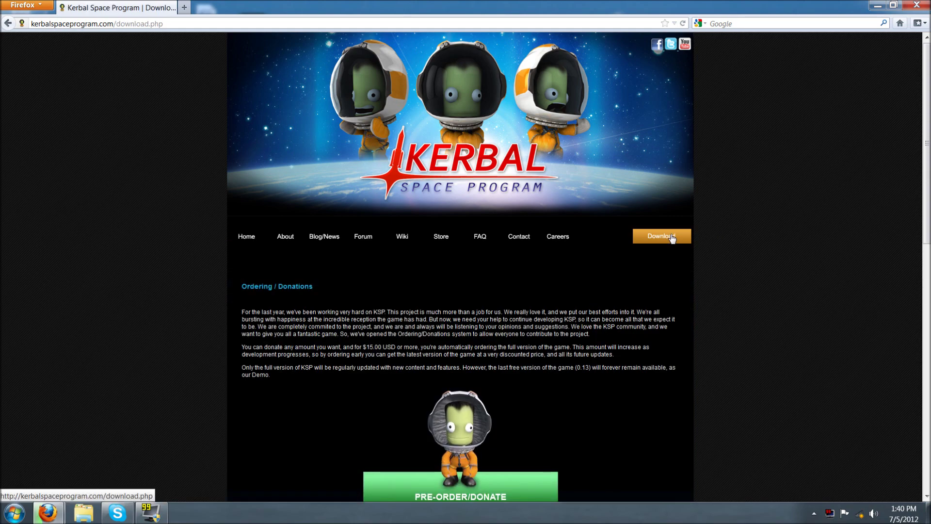
scroll(689, 306, "down", 6)
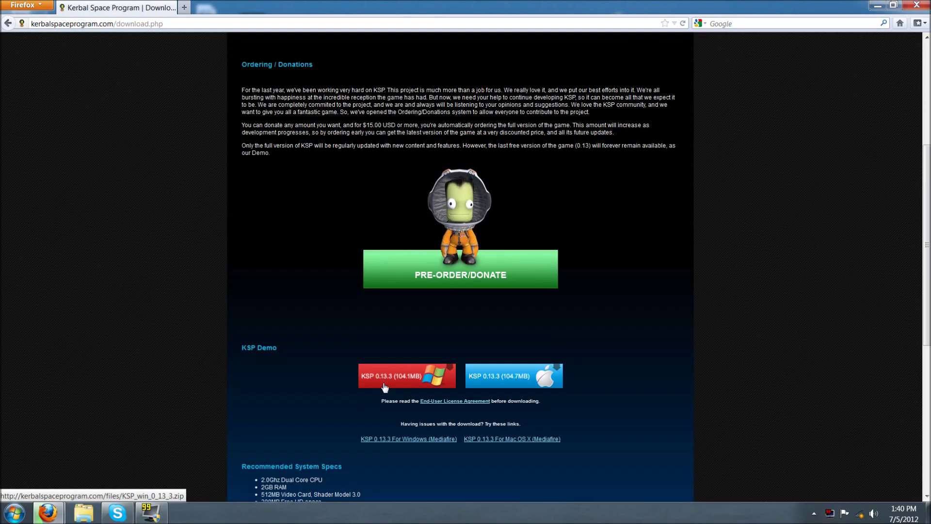
scroll(384, 387, "up", 6)
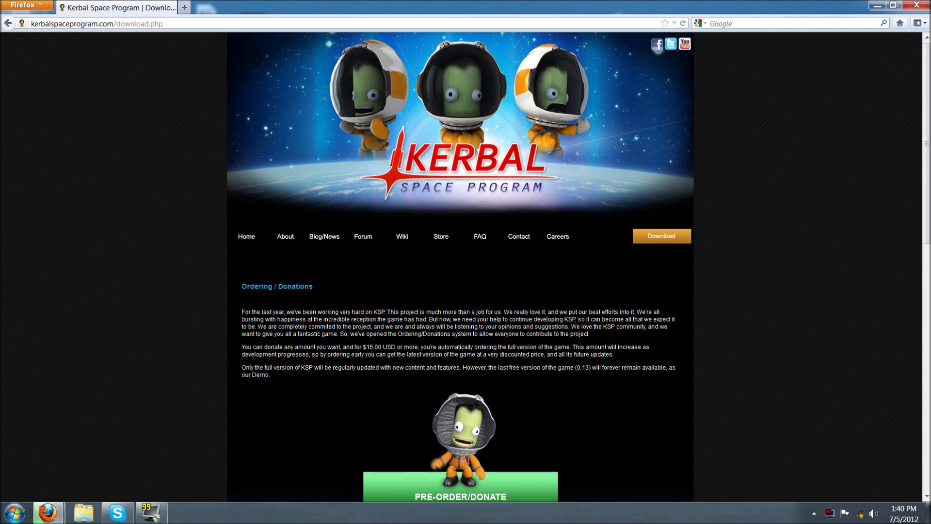
Step: Log out of the KSP Store and bring up the account sign-up form
left_click(445, 242)
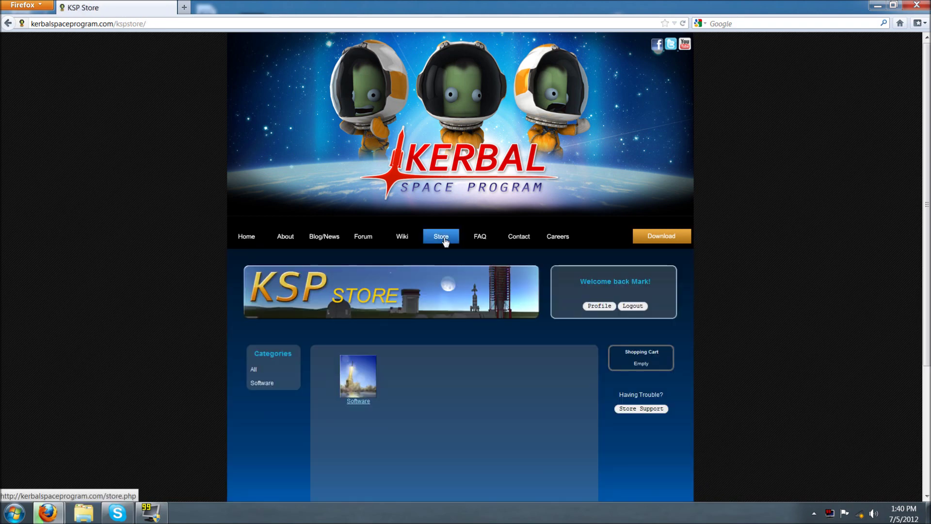
left_click(632, 306)
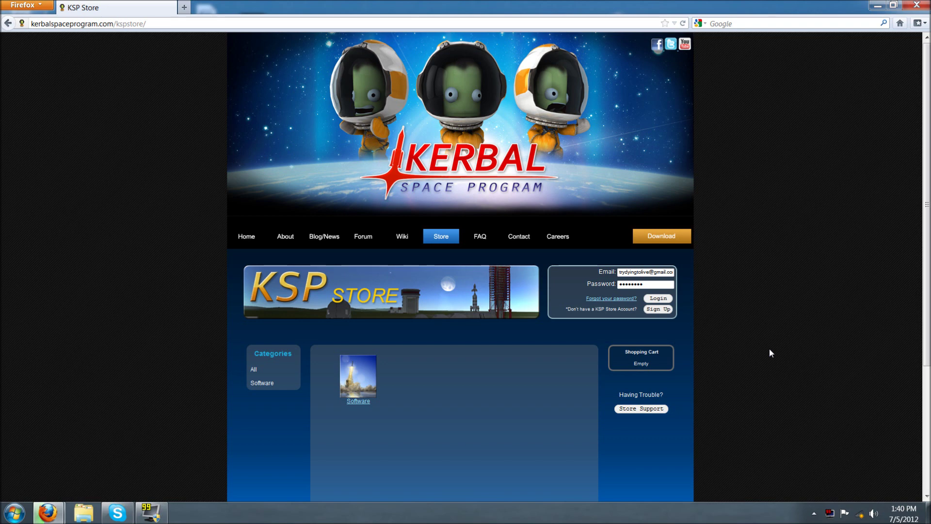
left_click(658, 310)
Step: Scroll through the sign-up form, then go back, landing on Document Expired
scroll(565, 322, "down", 5)
scroll(515, 124, "down", 4)
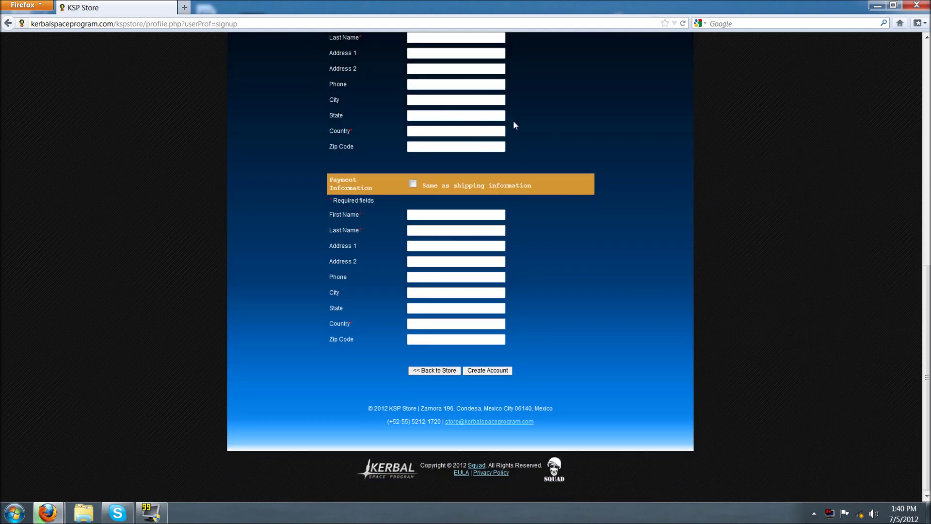
left_click(8, 23)
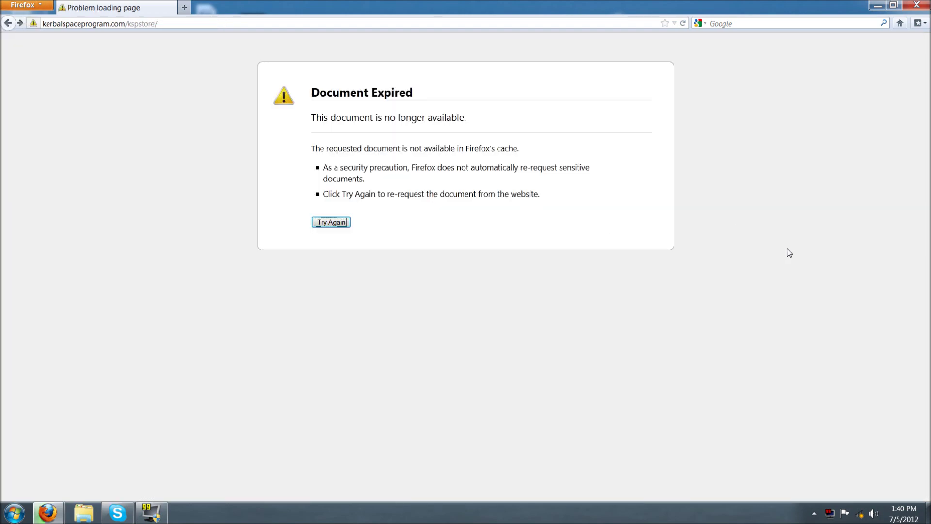
Step: Resend the expired KSP Store page and log in to the store account
left_click(330, 223)
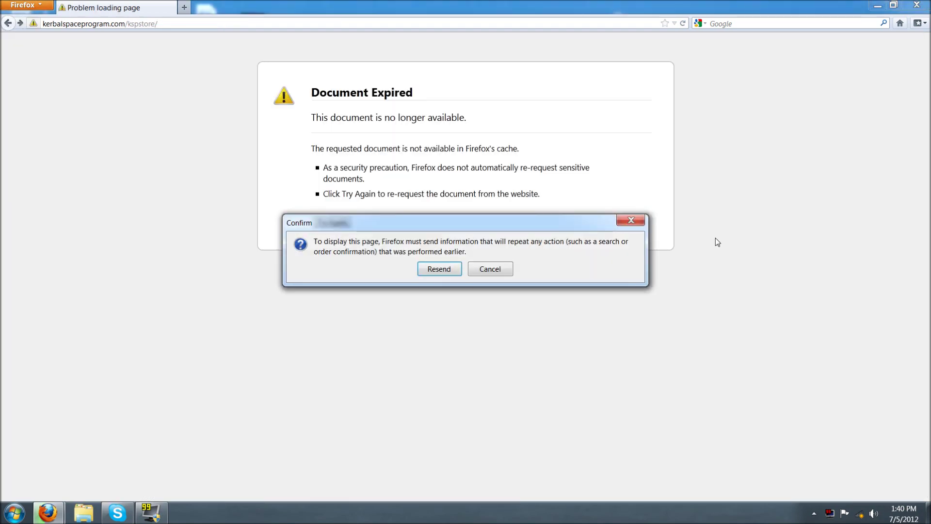
left_click(433, 270)
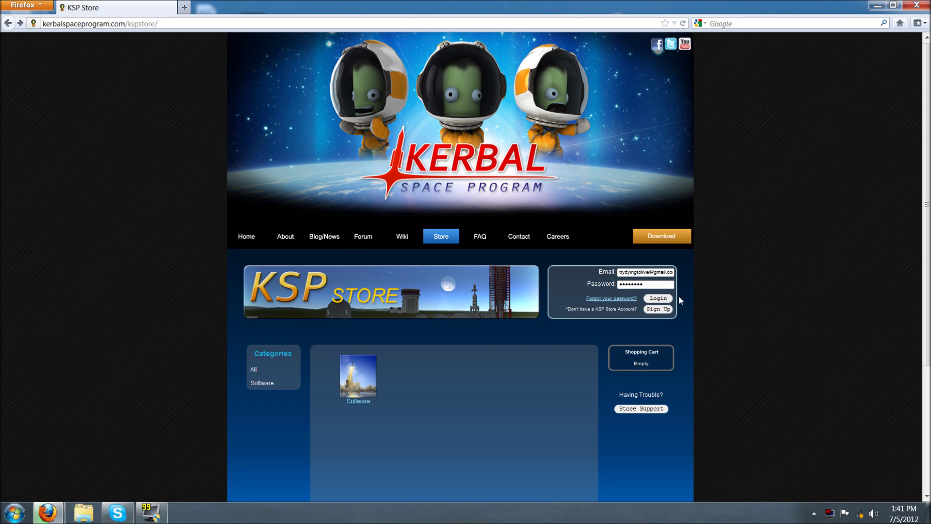
left_click(658, 298)
Step: Browse Software to the Kerbal Space Program product and reach its KSP 0.15 download page
scroll(437, 363, "down", 3)
left_click(359, 290)
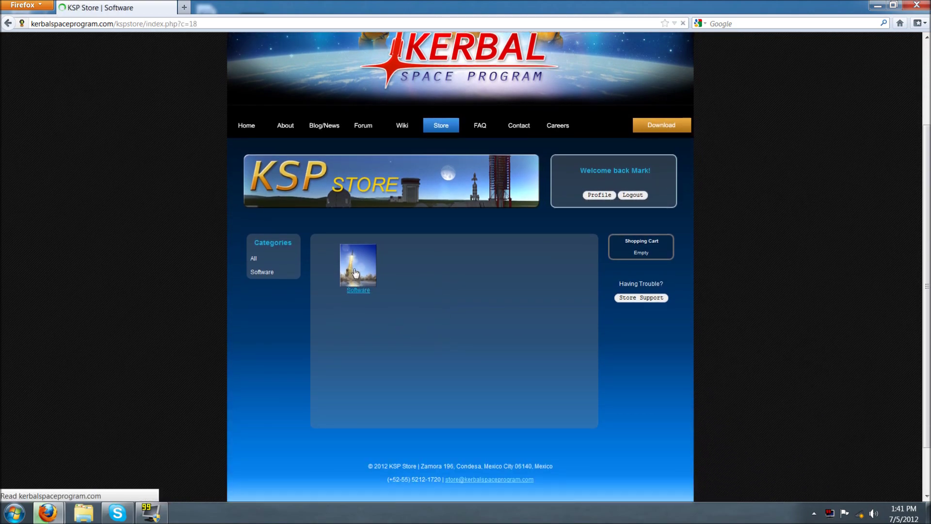
scroll(361, 337, "down", 2)
left_click(362, 332)
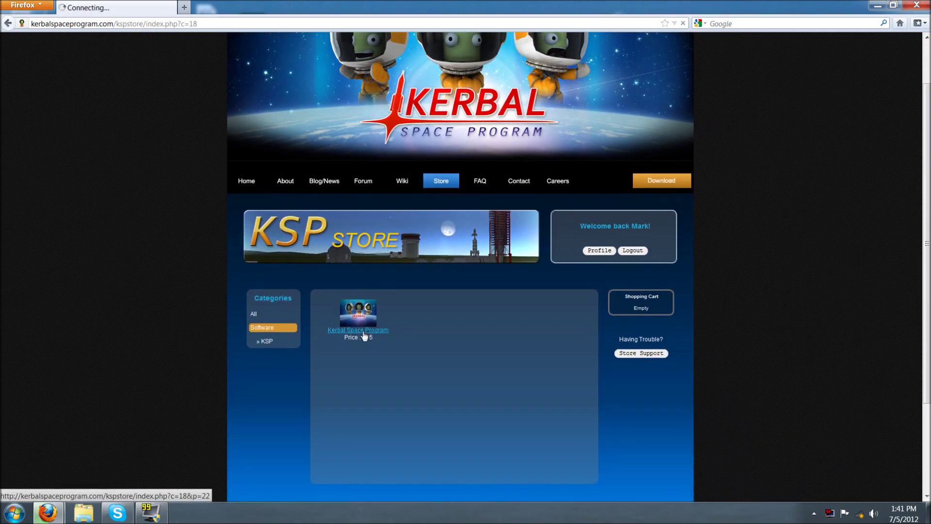
scroll(541, 382, "down", 2)
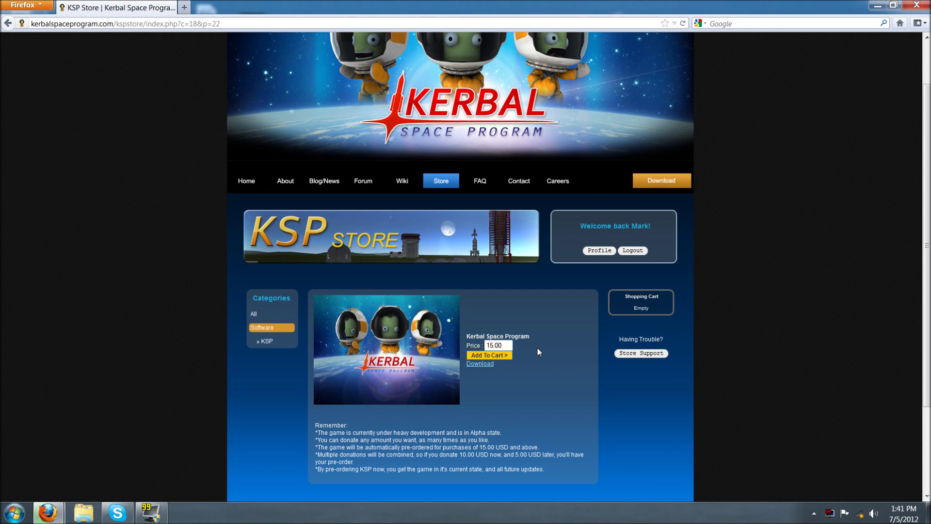
left_click(488, 364)
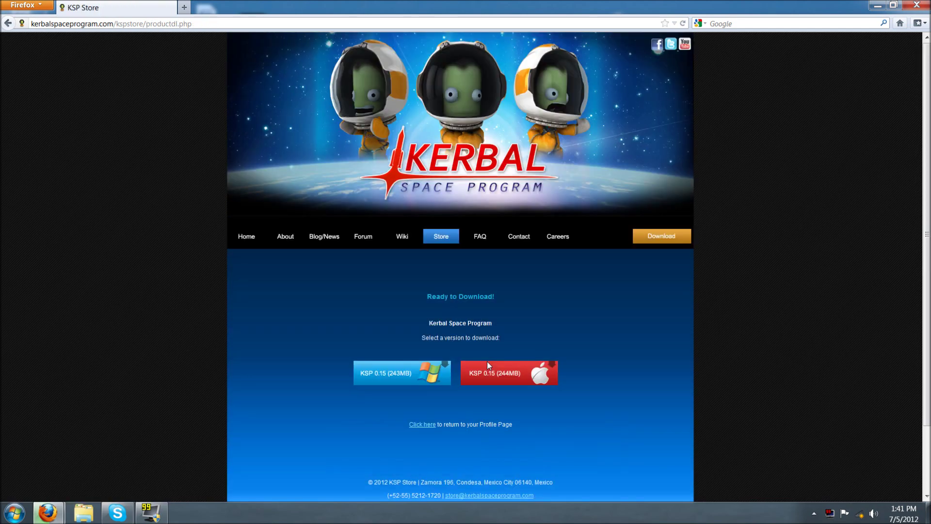
Step: Download KSP_win_0_15.zip for Windows and watch its download progress
left_click(407, 369)
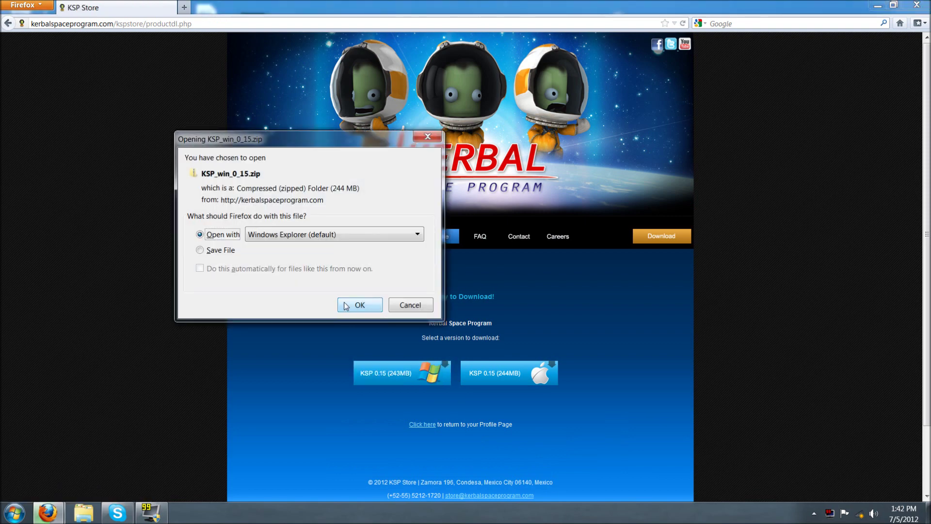
left_click(403, 305)
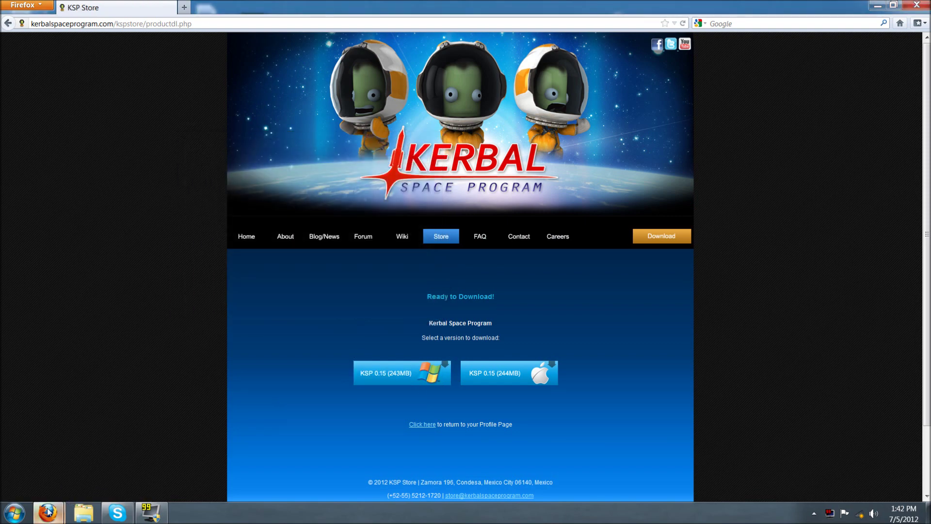
left_click(208, 451)
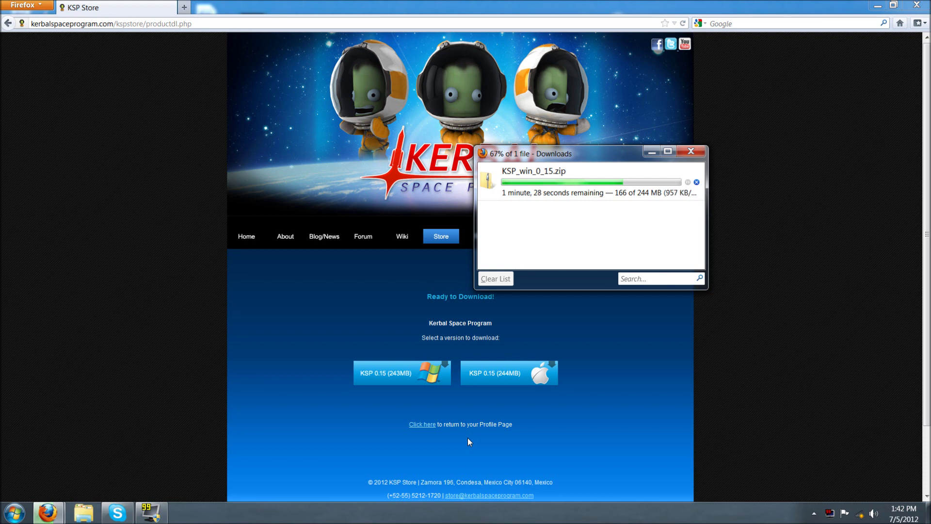
Step: Bring Firefox forward and return to the main KSP Store page
left_click(467, 438)
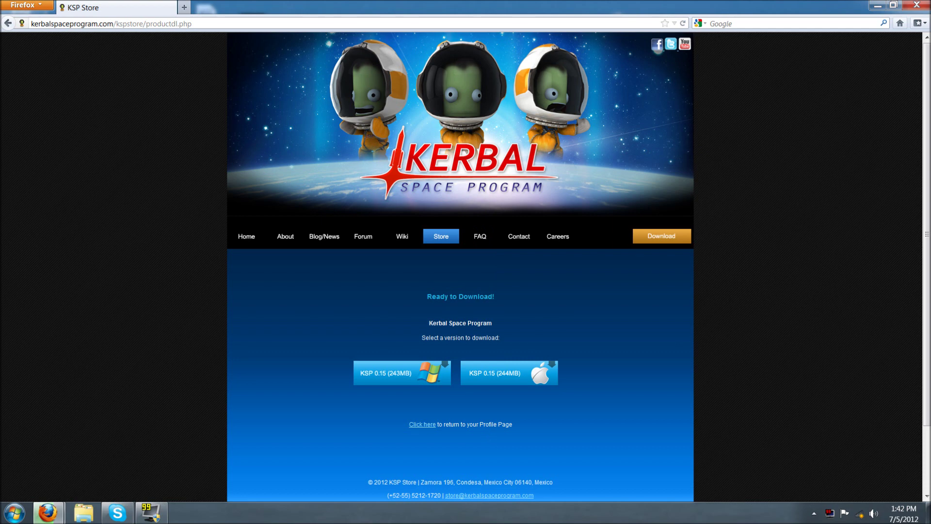
left_click(449, 246)
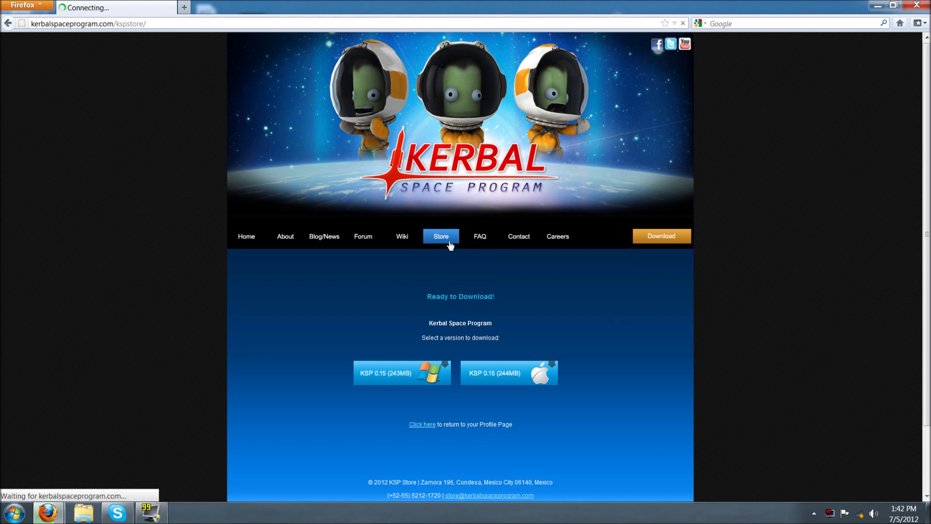